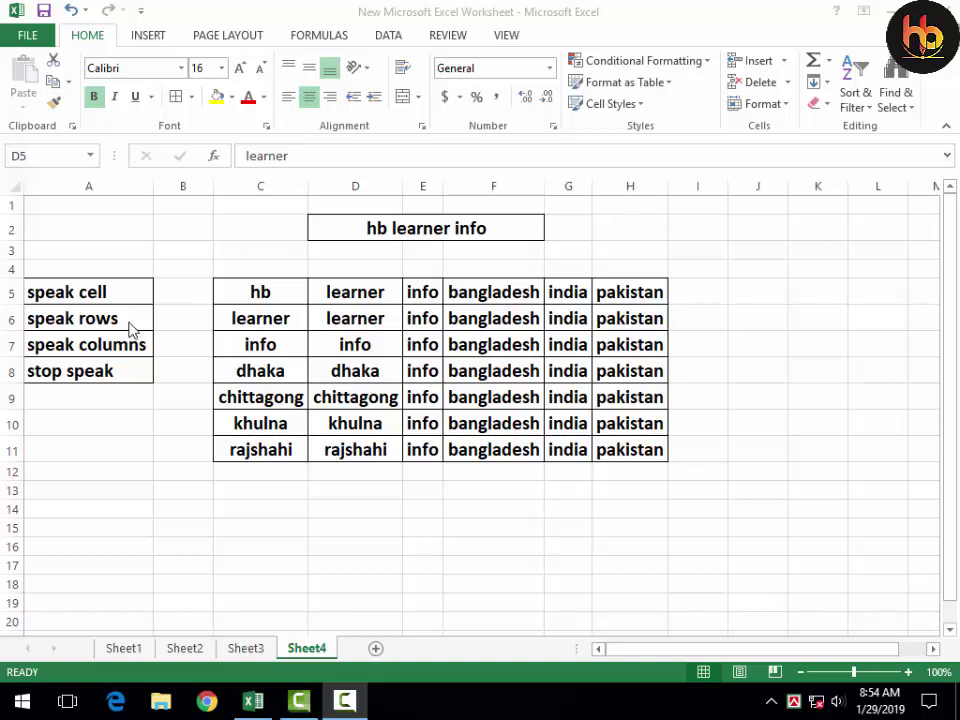
- Select the speak label cells A5–A8, Chittagong in C9 and empty C3, then open Excel Options
click(70, 292)
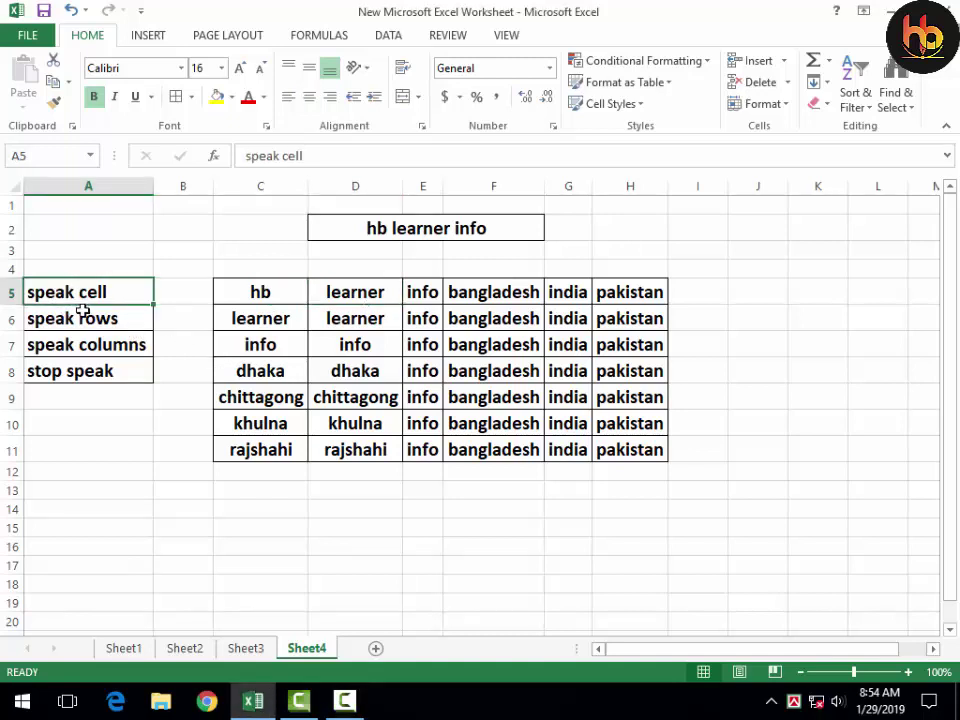
click(93, 325)
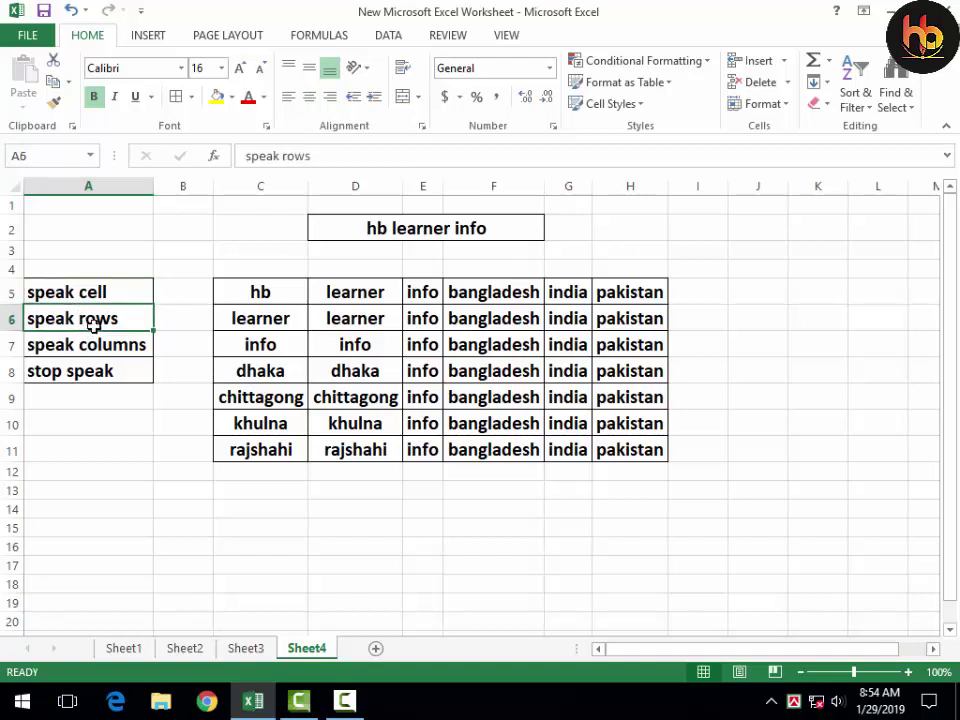
click(93, 343)
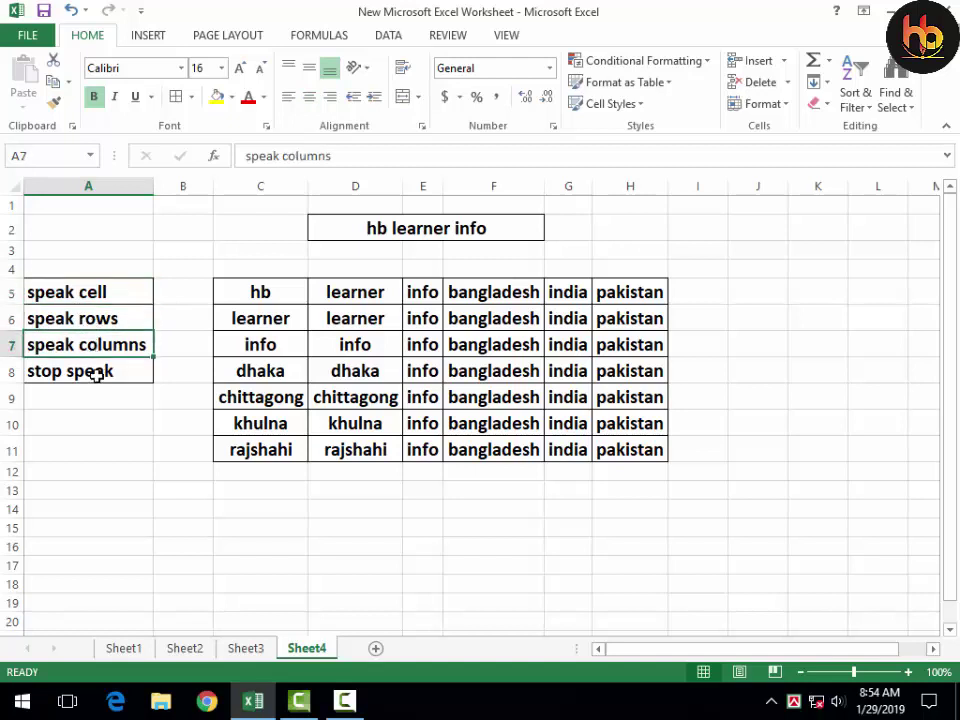
click(96, 374)
click(284, 389)
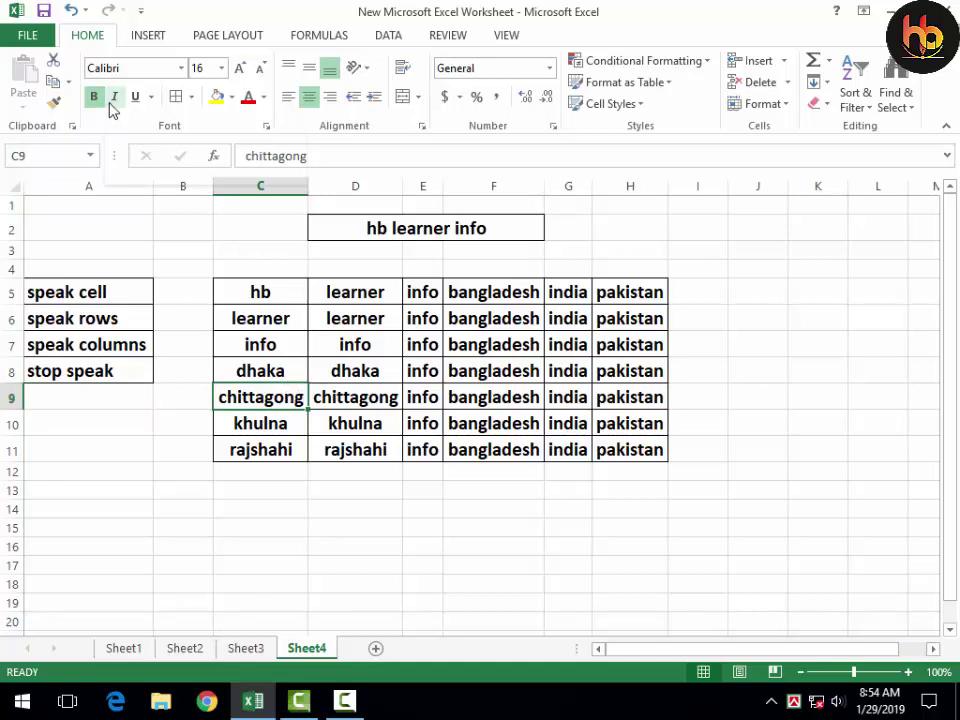
click(238, 250)
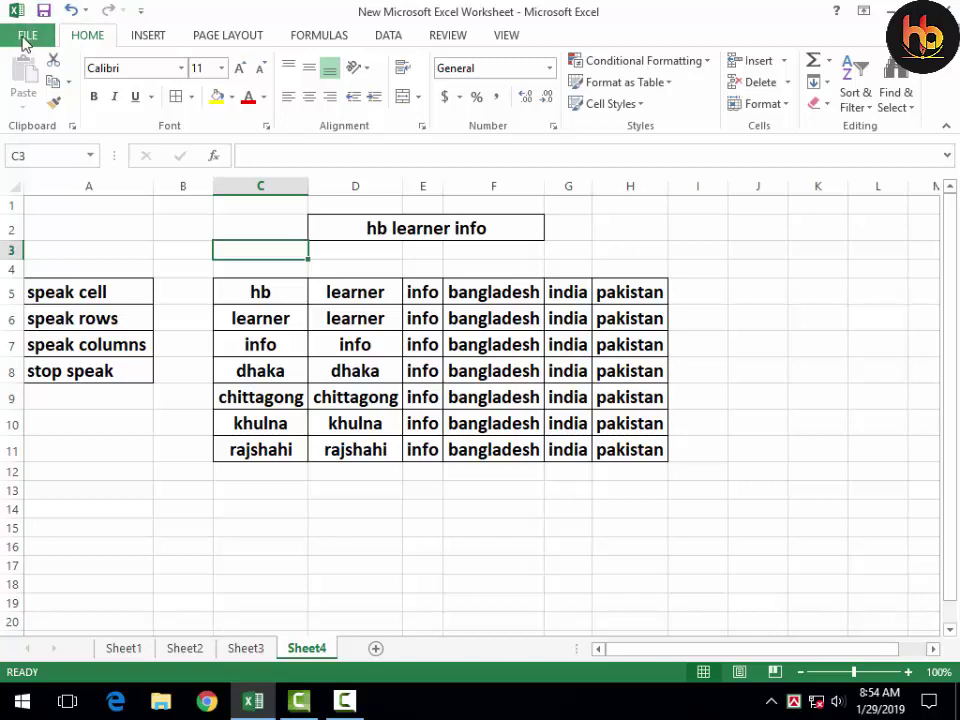
click(26, 36)
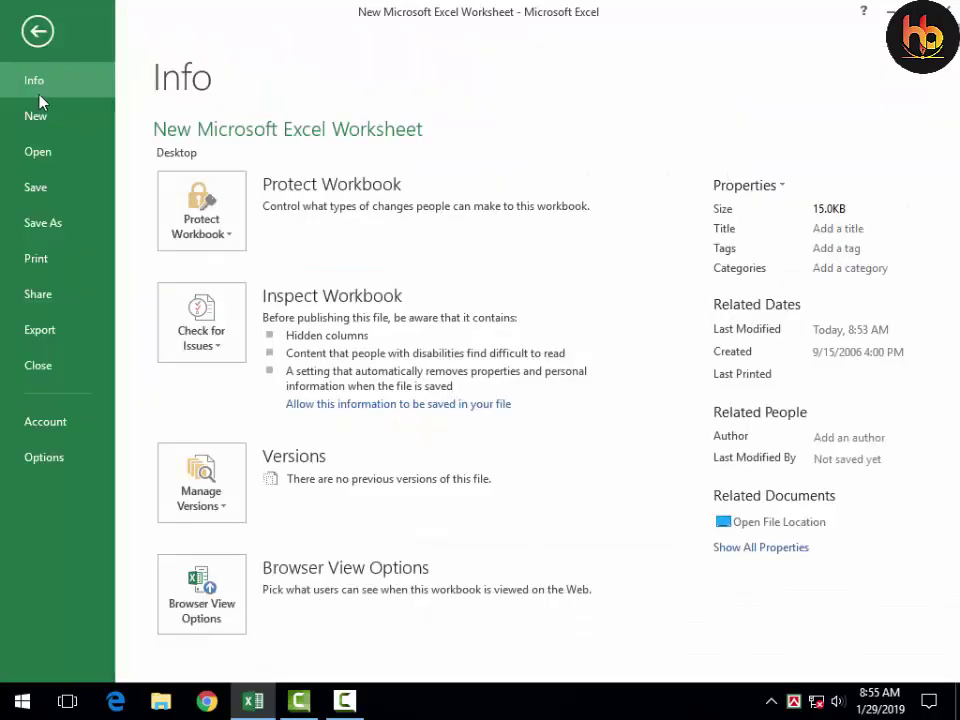
click(44, 470)
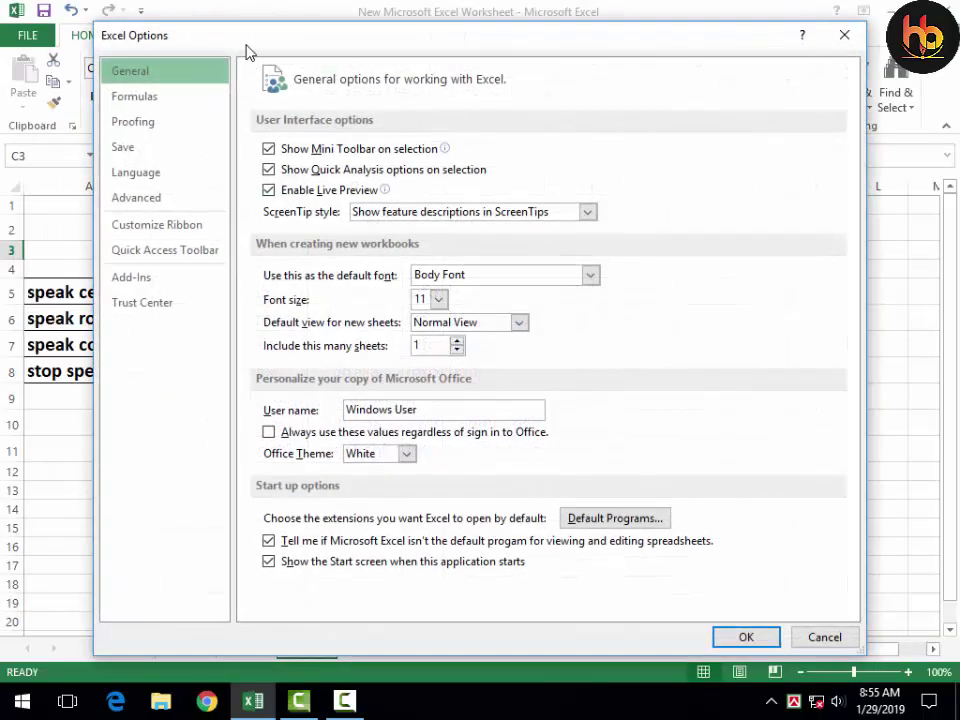
- On the Quick Access Toolbar page, list All Commands and scroll down to the Speak Cells entries
click(133, 249)
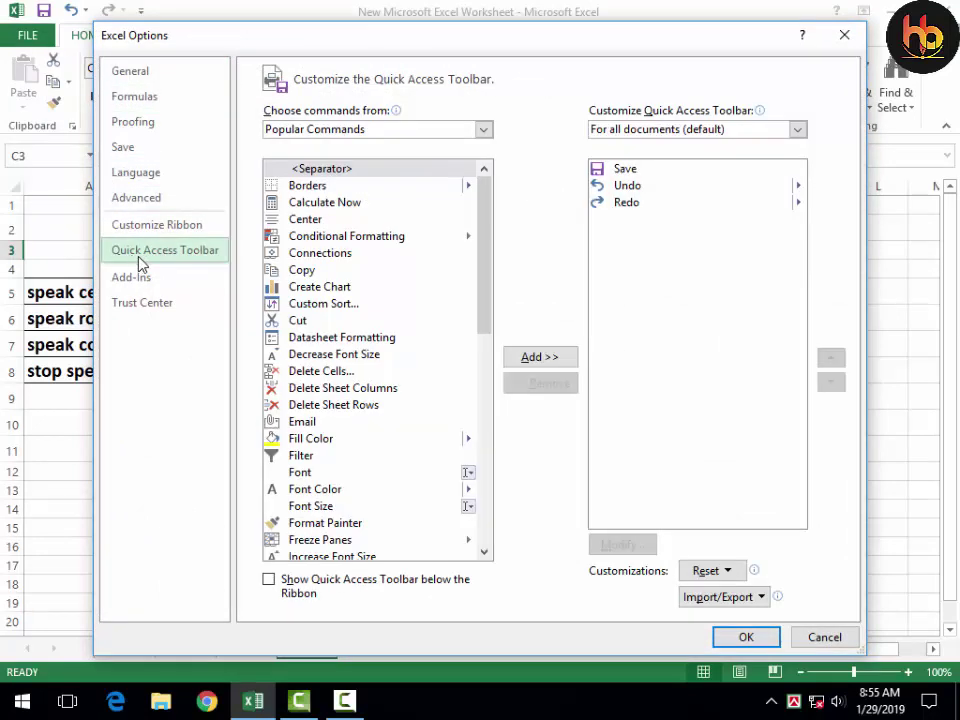
mouse_move(414, 113)
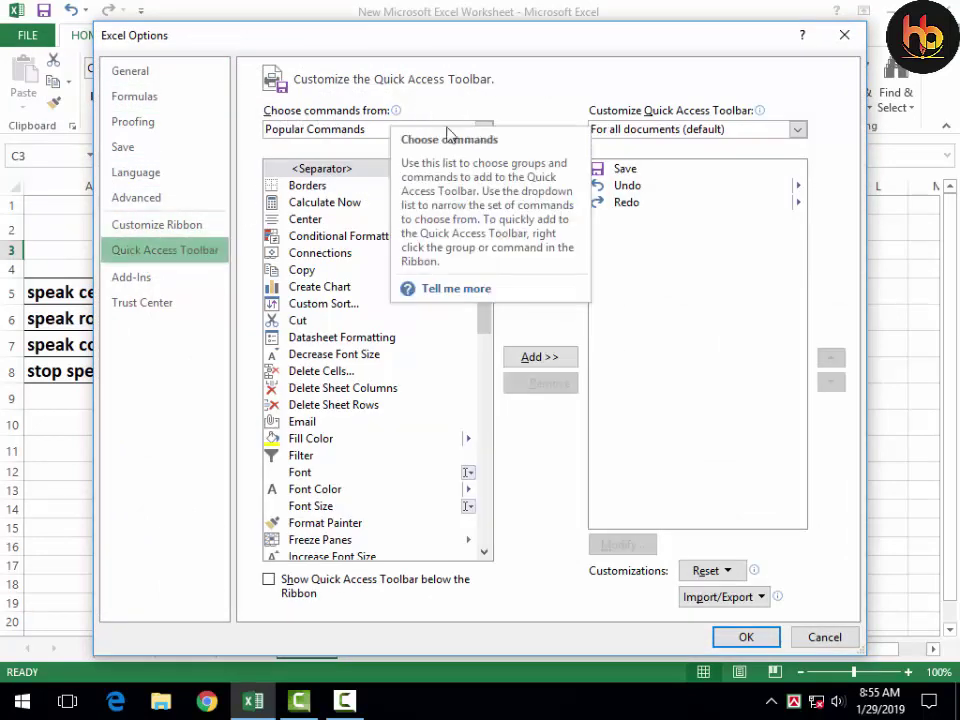
click(484, 129)
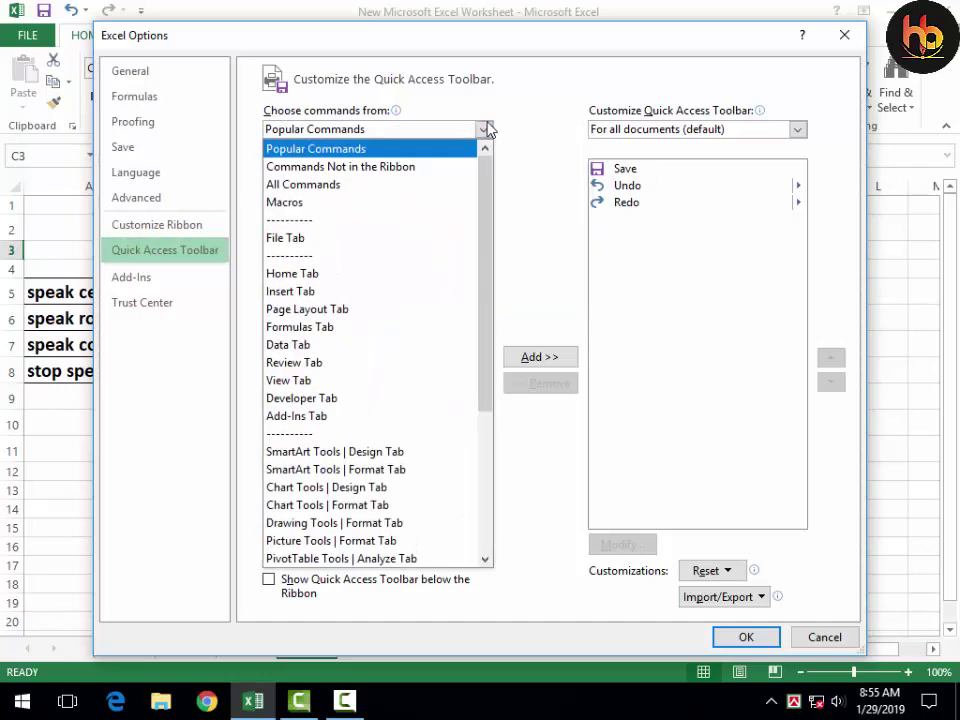
click(315, 184)
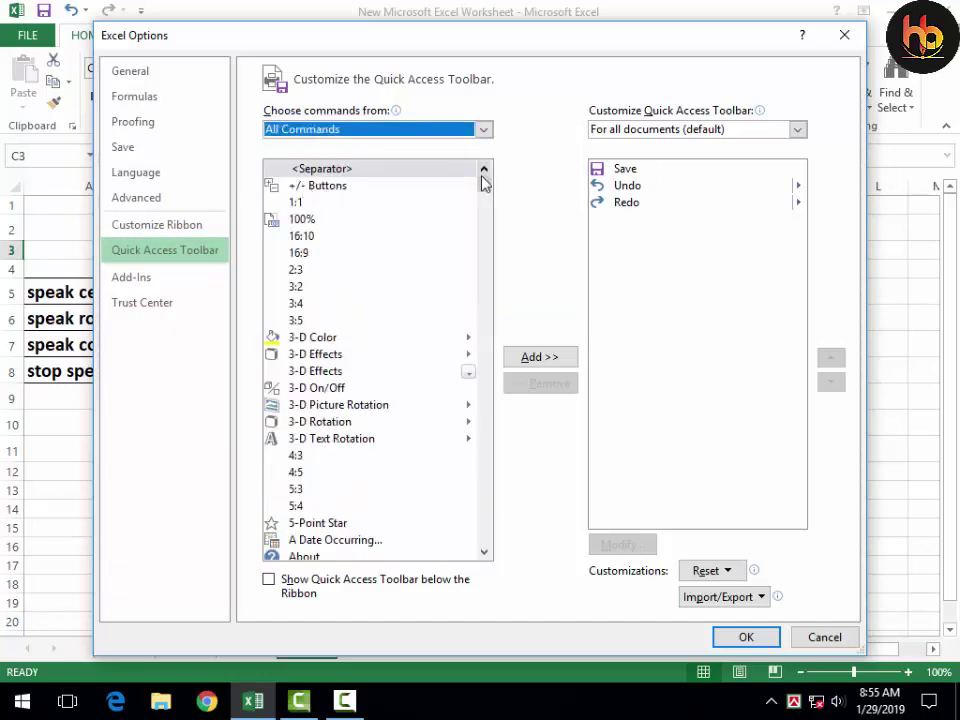
drag(488, 193, 493, 492)
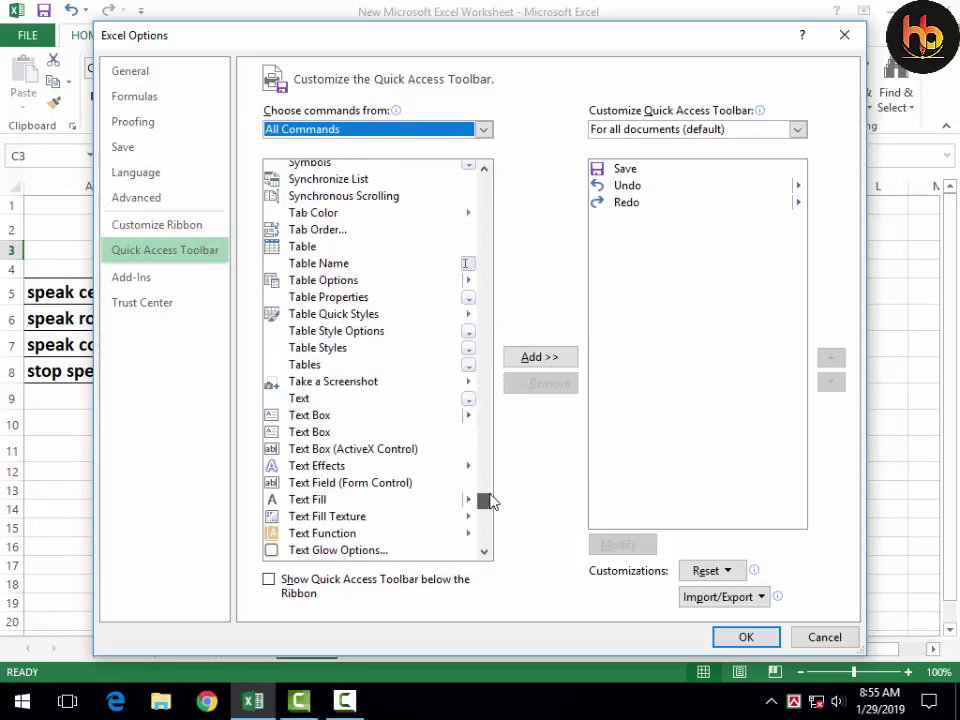
drag(491, 492, 491, 486)
scroll(422, 364, down, 2)
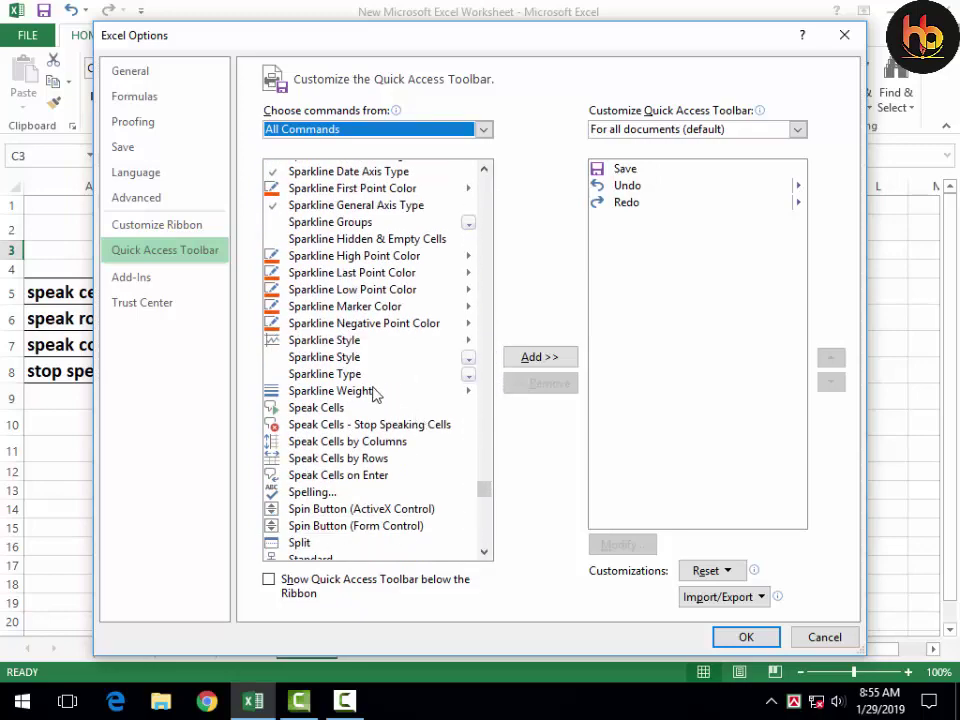
scroll(387, 440, down, 1)
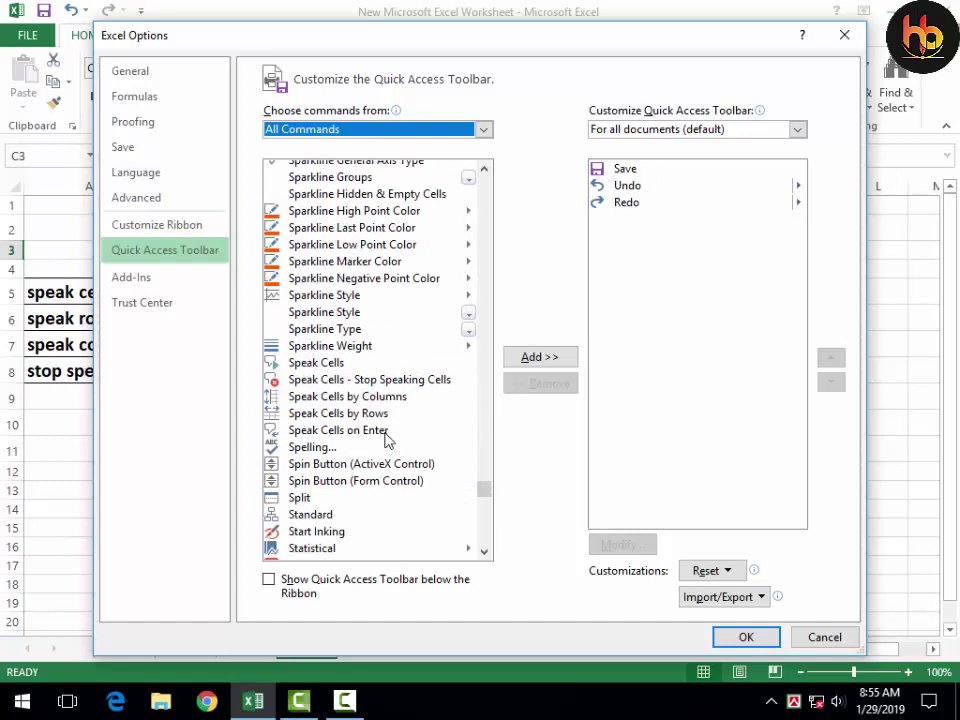
- Add Speak Cells, Stop Speaking Cells, Speak Cells by Columns and by Rows, then confirm with OK
click(314, 366)
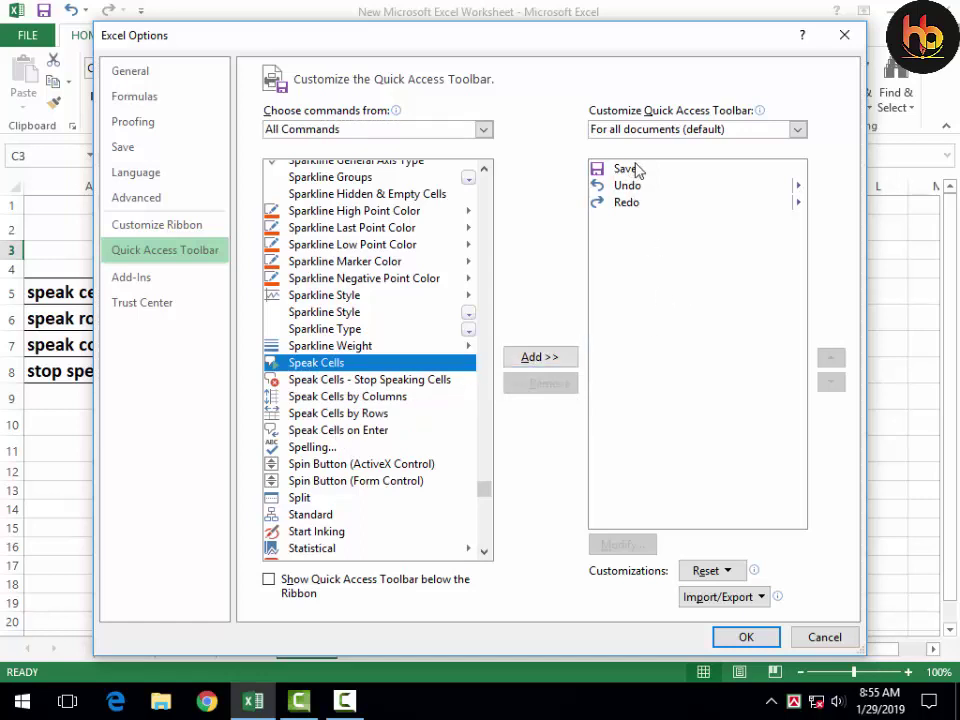
drag(278, 45, 205, 68)
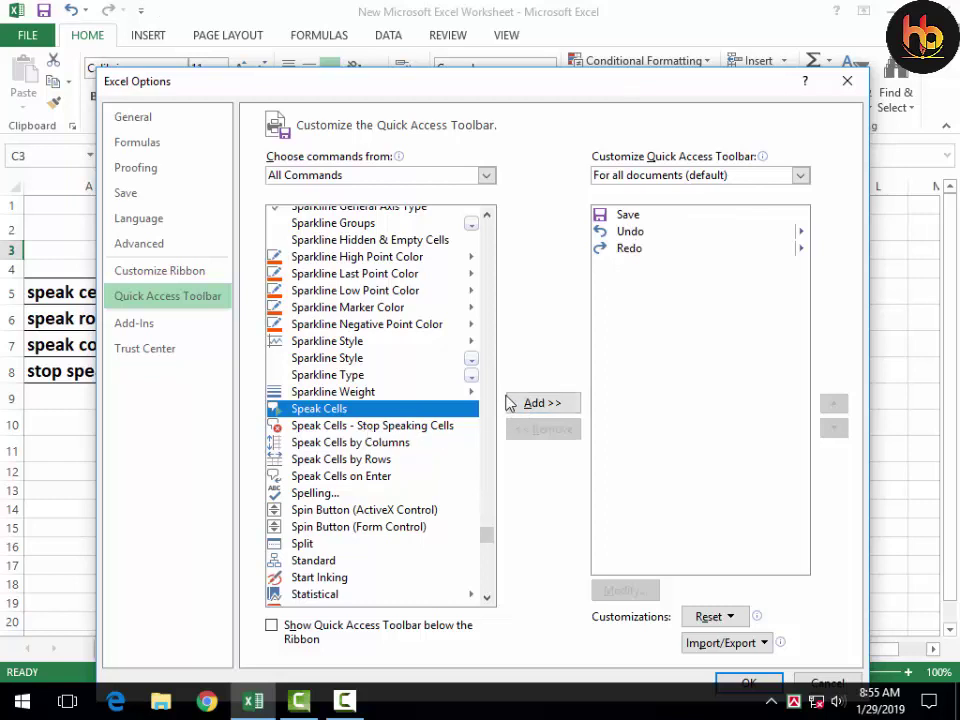
click(535, 402)
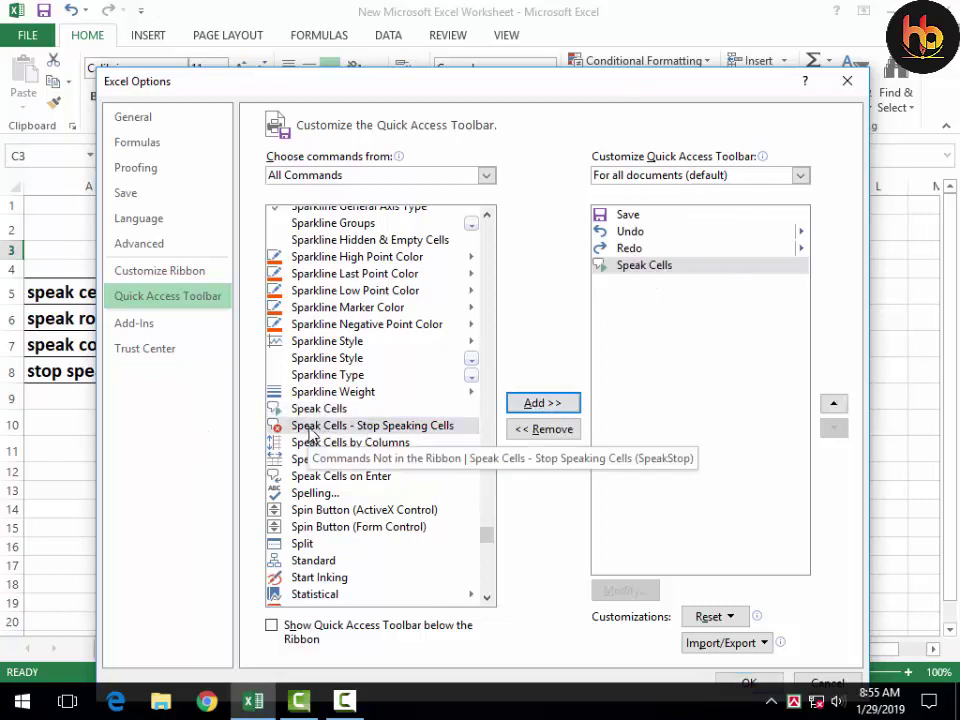
click(540, 402)
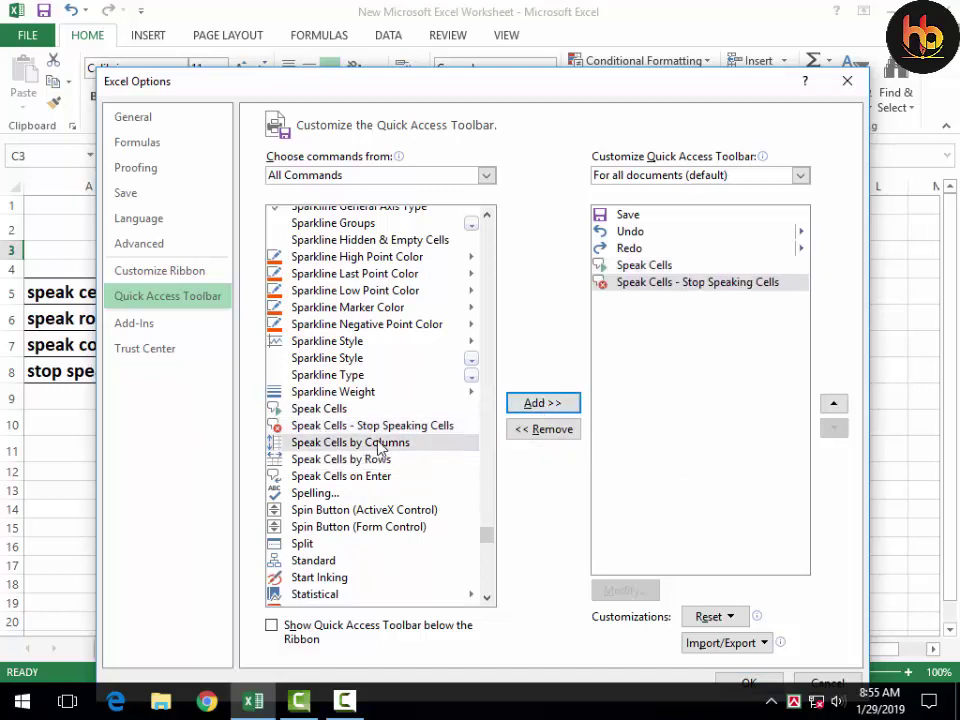
click(540, 404)
click(542, 404)
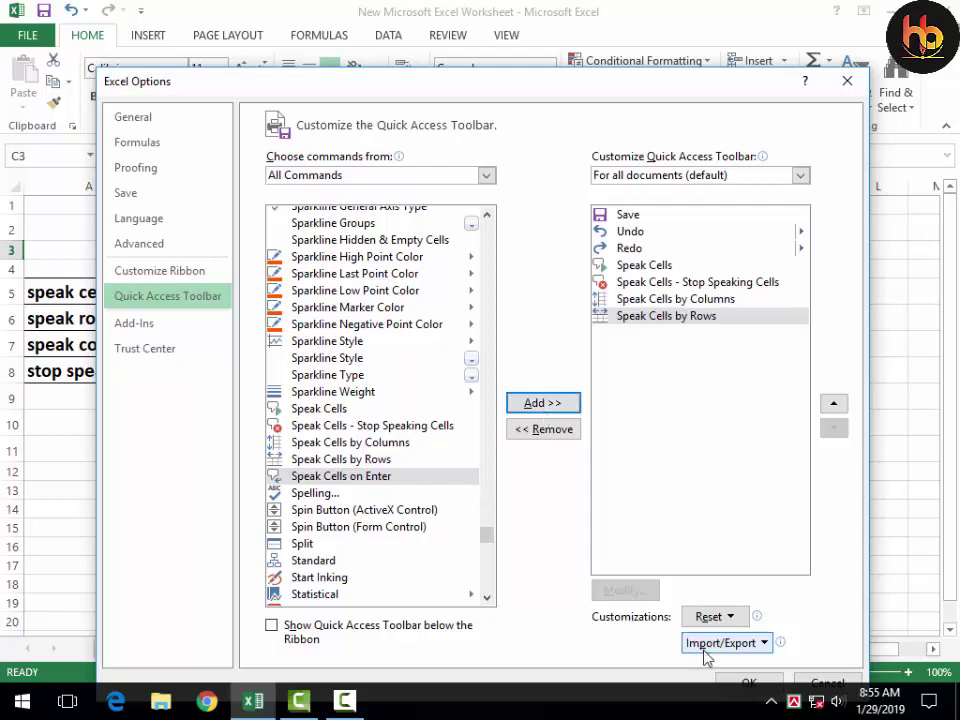
drag(476, 105, 448, 47)
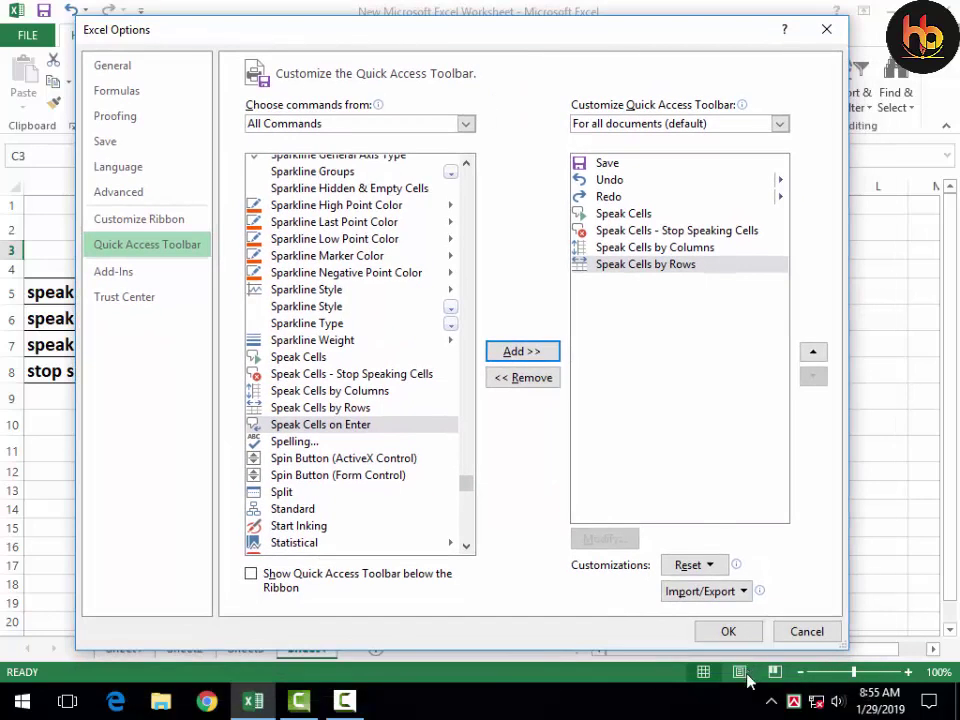
click(728, 633)
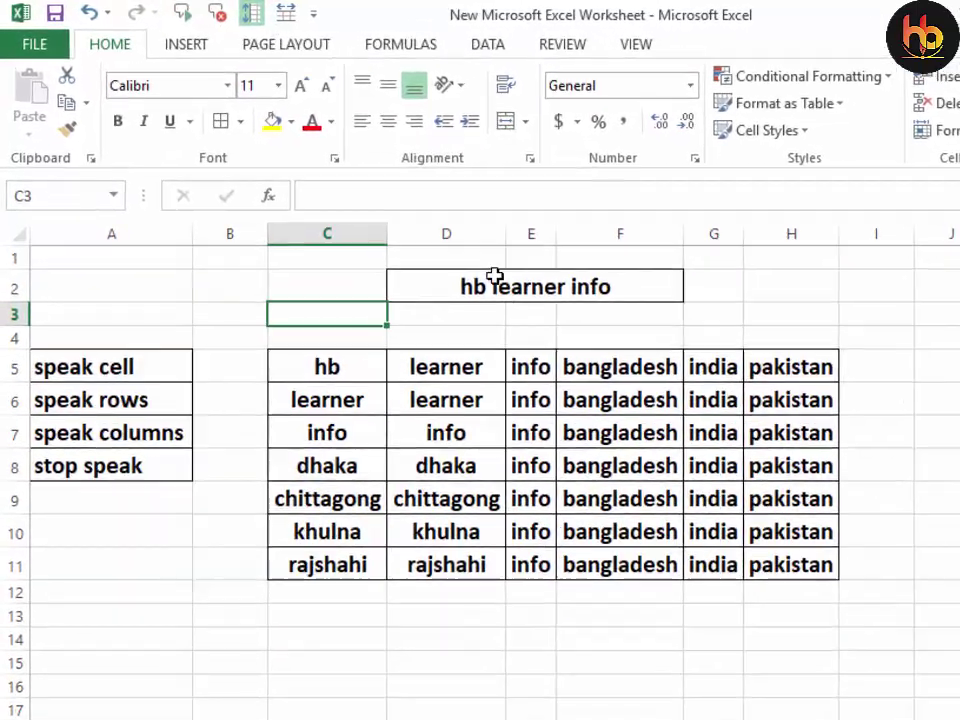
- Have the hb learner info title cell read aloud with Speak Cells
click(494, 276)
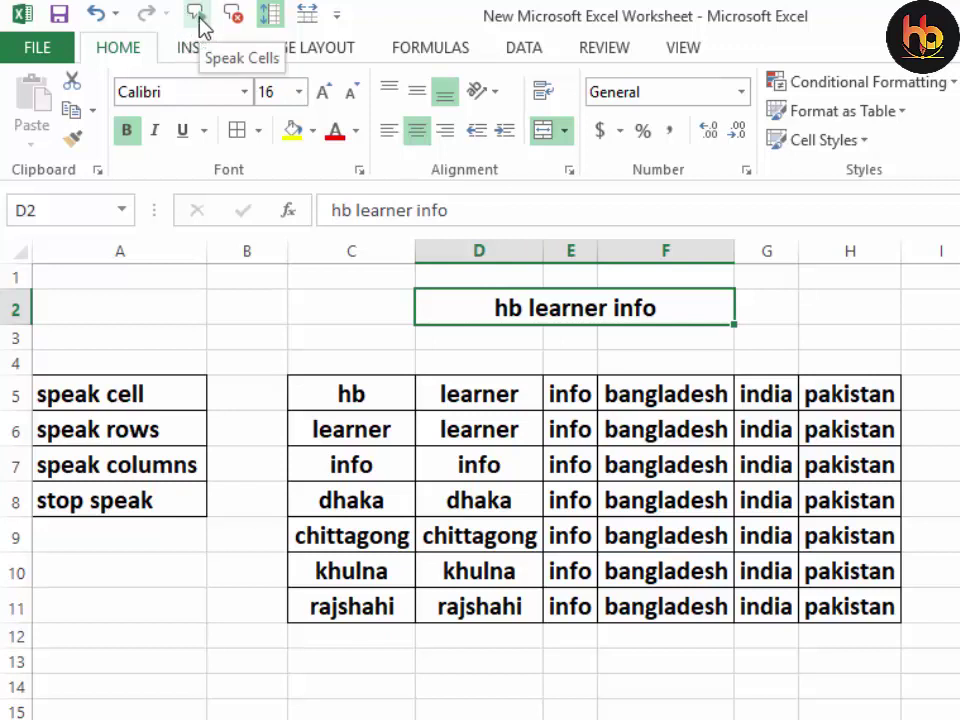
click(198, 18)
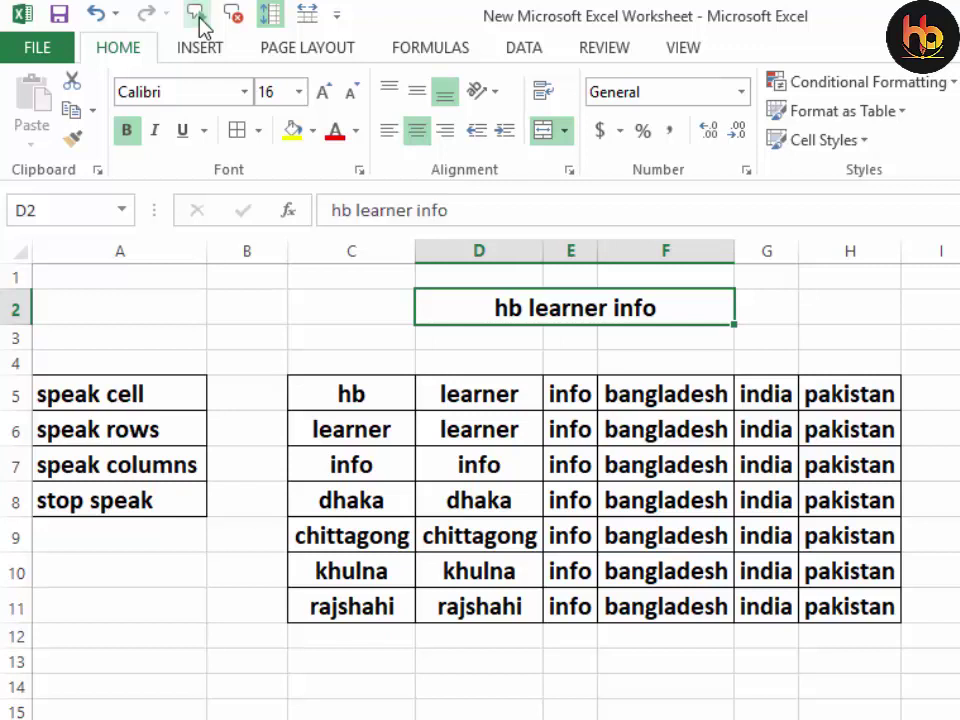
click(503, 343)
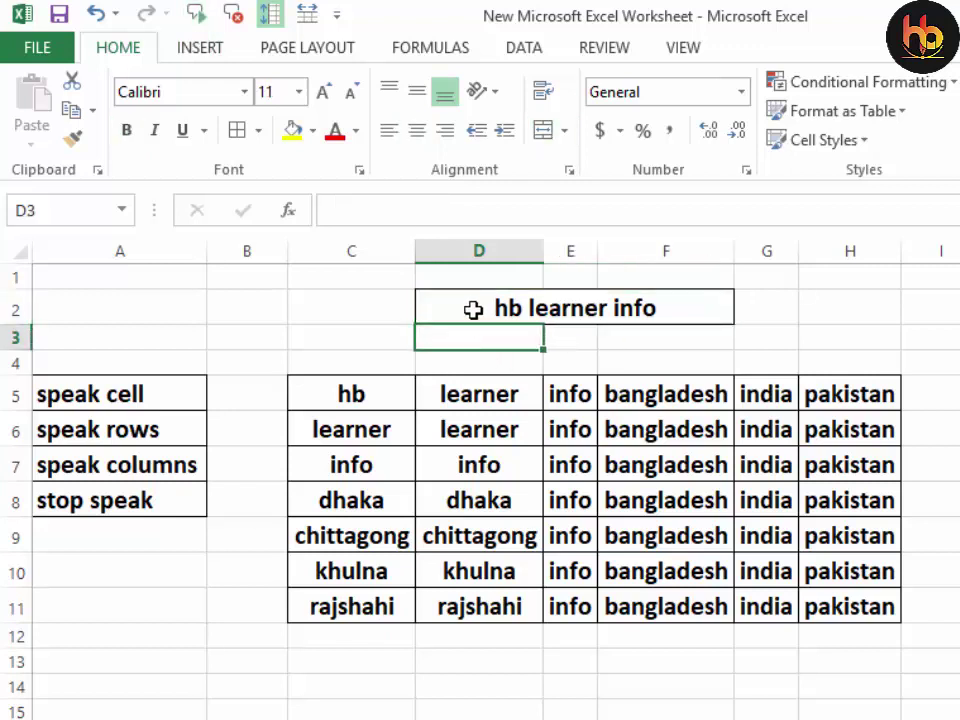
click(472, 309)
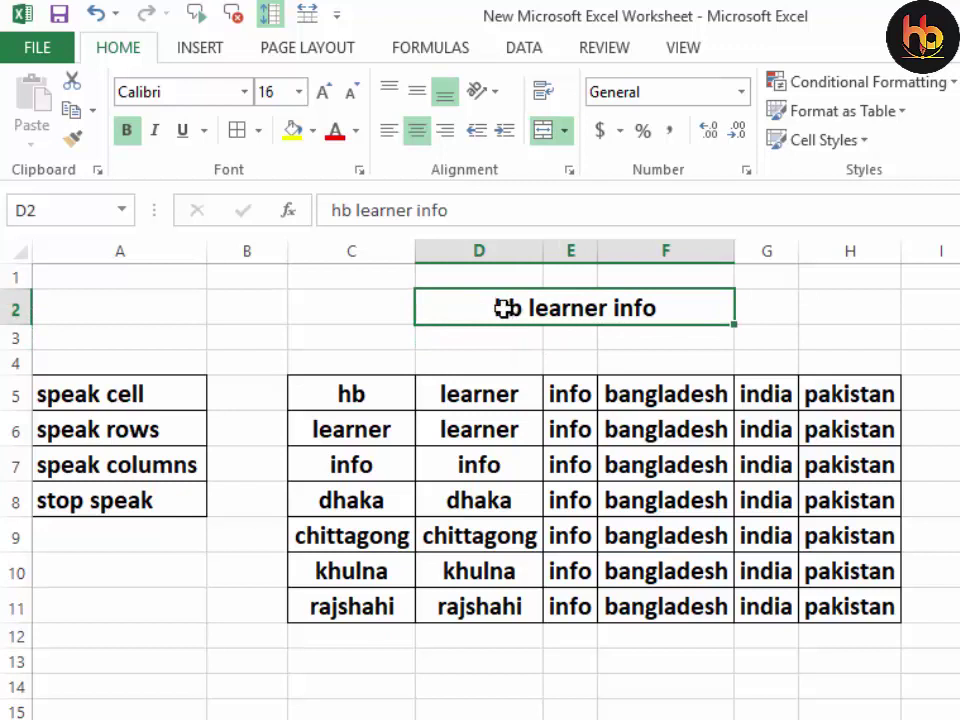
- Starting from cell C5 (hb), have the whole table read aloud cell by cell
click(354, 394)
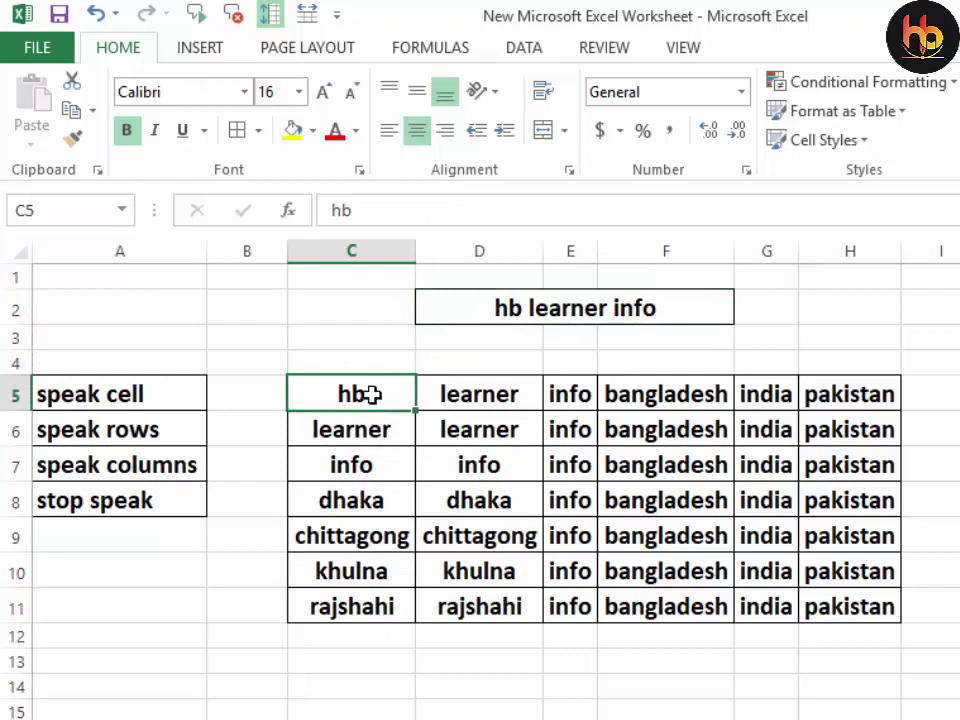
click(368, 466)
click(350, 393)
click(195, 18)
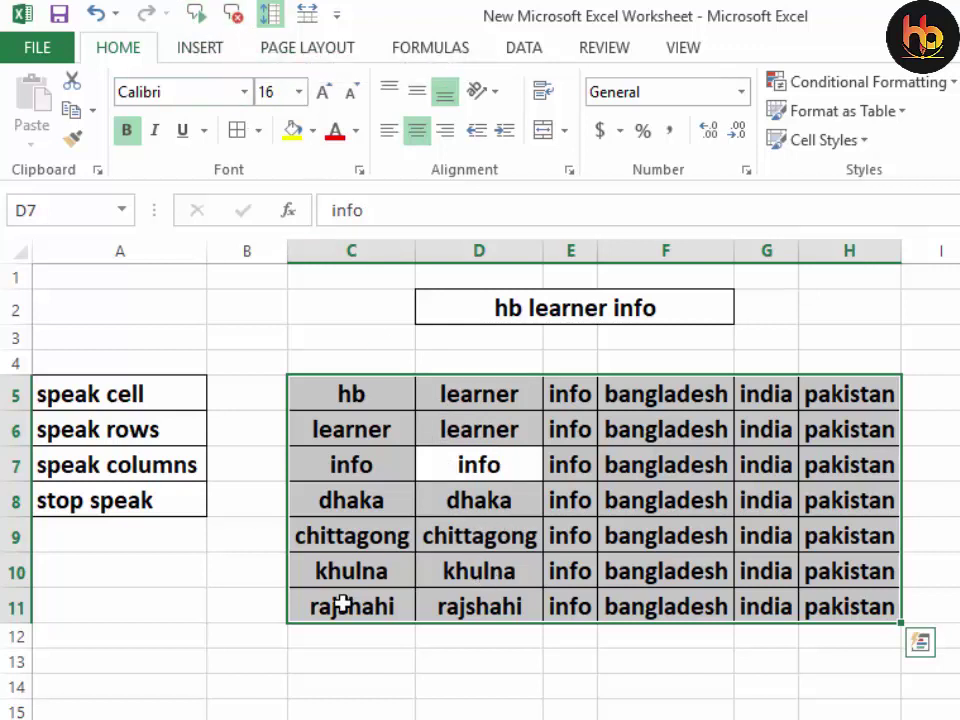
- Stop the readout via empty cell C14, then select table columns C5:C11 and D5:D11
click(352, 688)
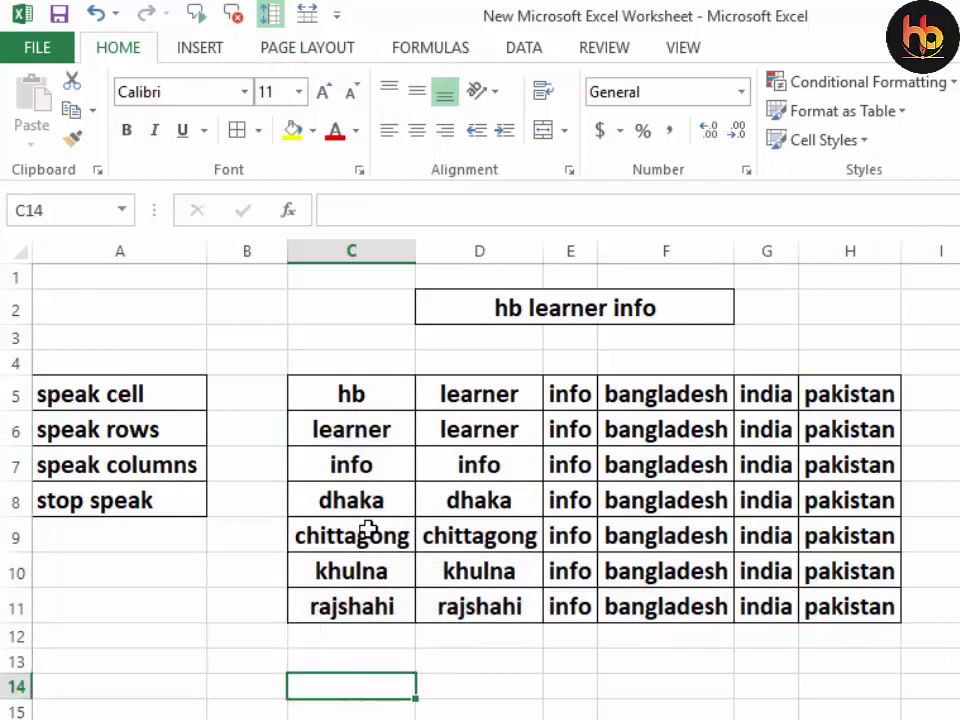
click(366, 400)
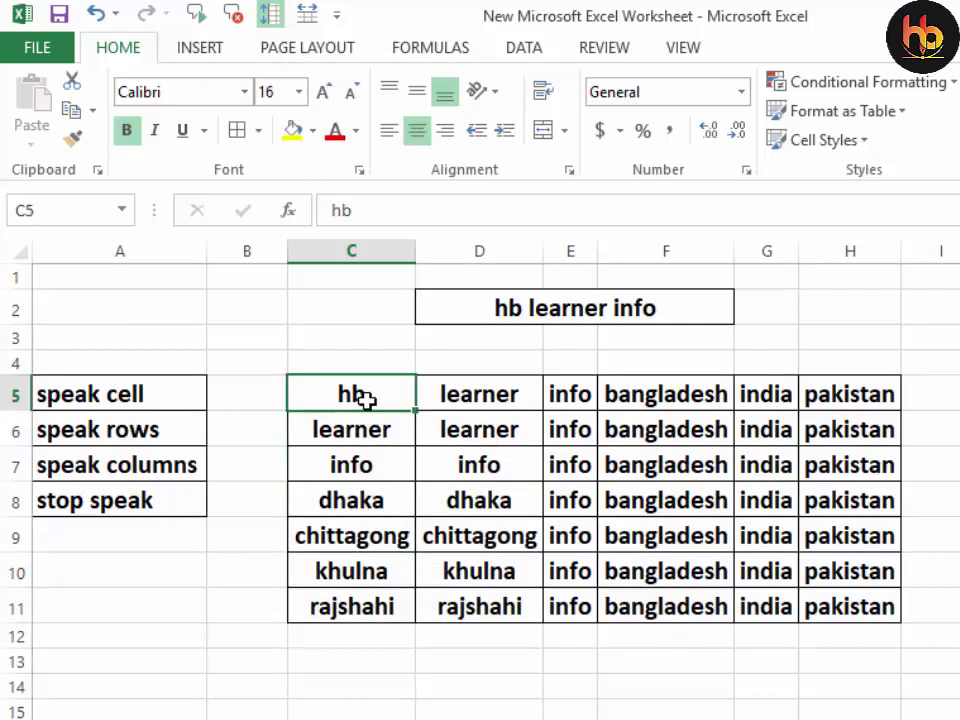
drag(366, 400, 370, 608)
key(Right)
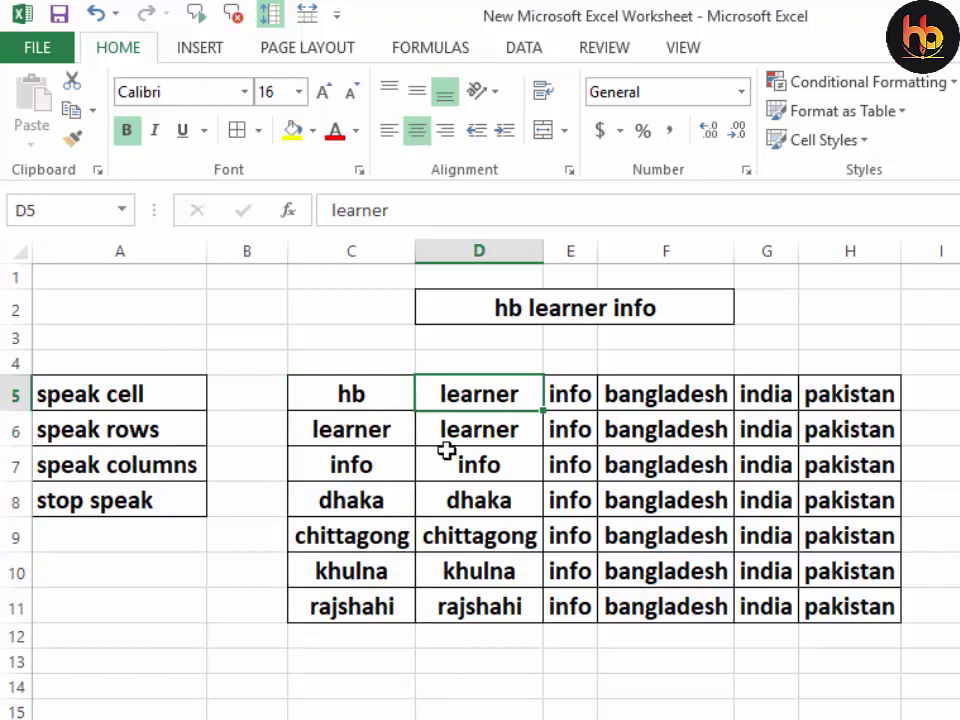
drag(444, 398, 456, 606)
- Select table rows C5:H5 and then C6:H6
click(366, 574)
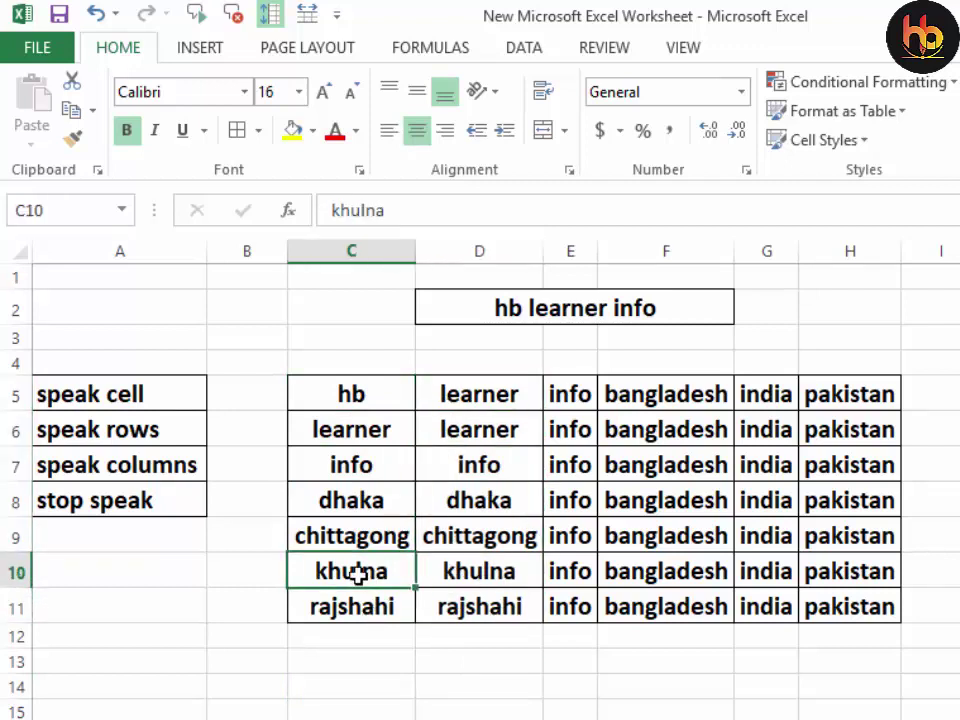
drag(366, 394, 763, 393)
drag(345, 430, 849, 429)
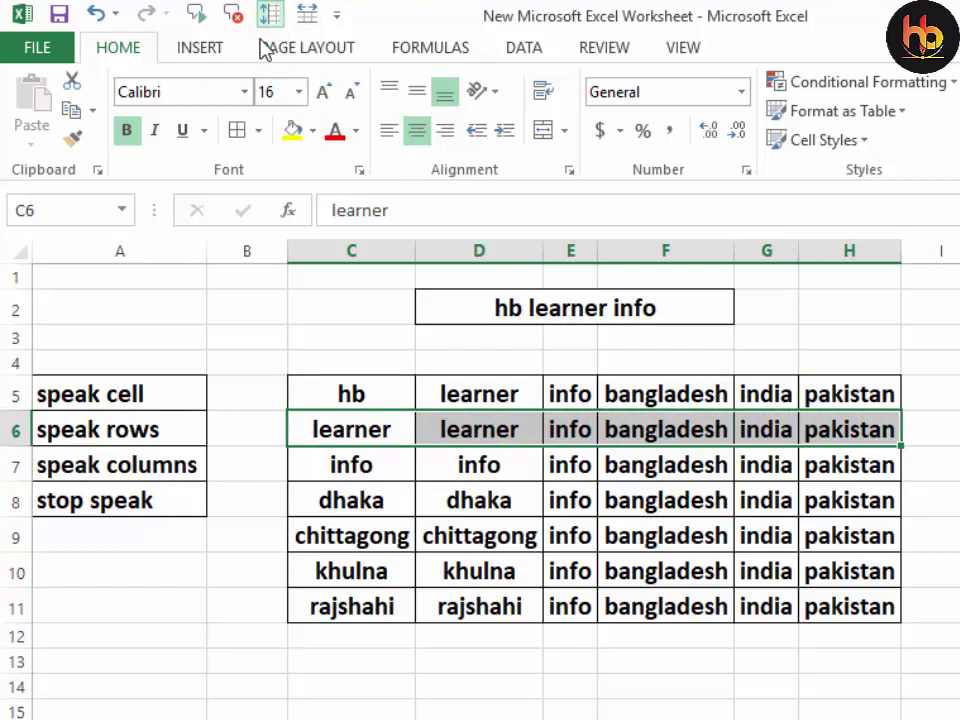
- Switch to Speak by Columns, read the table aloud again from C5, then stop it at C3
click(307, 15)
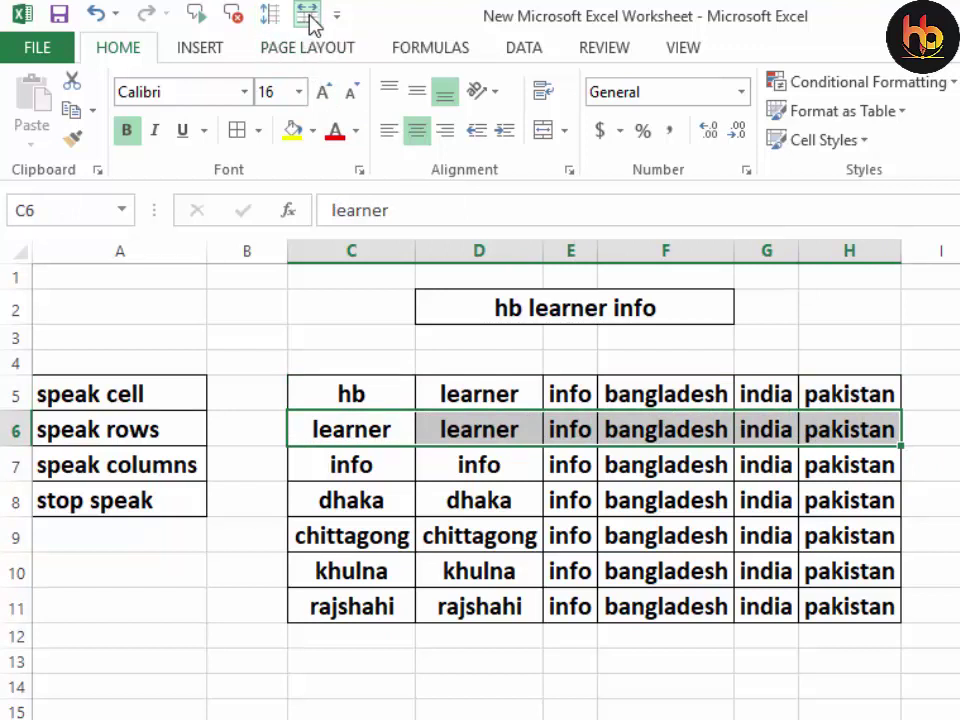
click(363, 381)
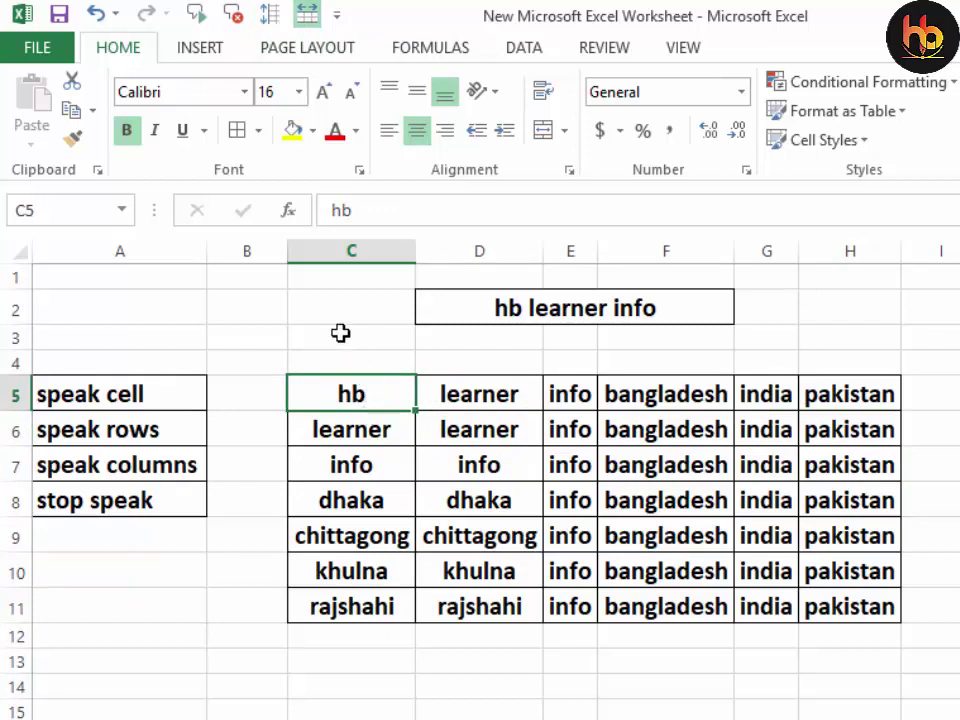
click(195, 18)
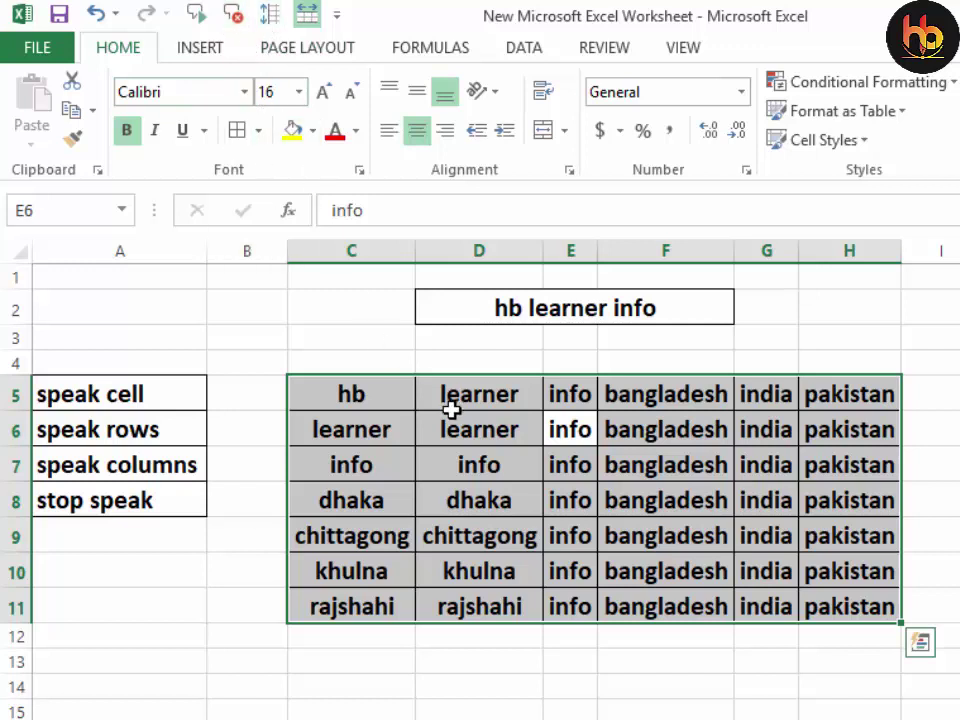
click(383, 348)
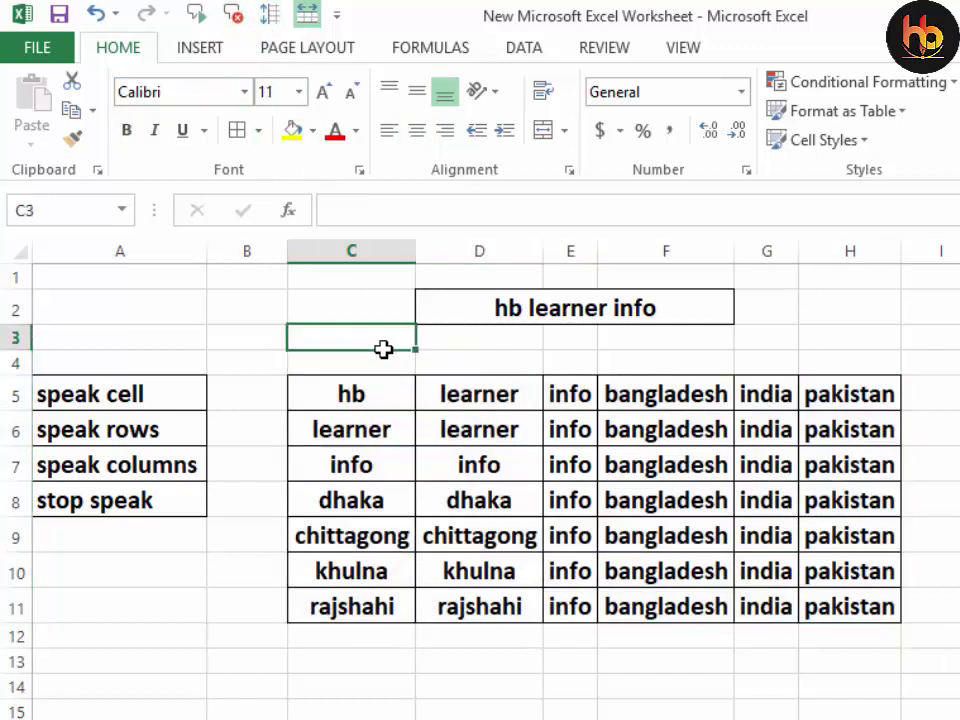